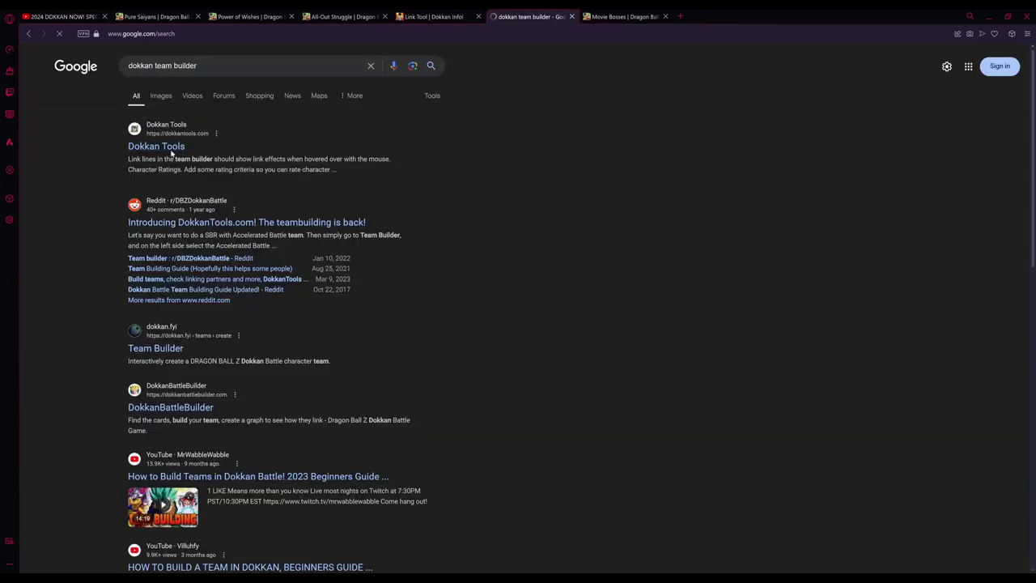
- Open the Dokkan Tools team builder and add the AGL Super Saiyan Broly "Surge of Heightened Fighting Spirit" to the team
click(171, 152)
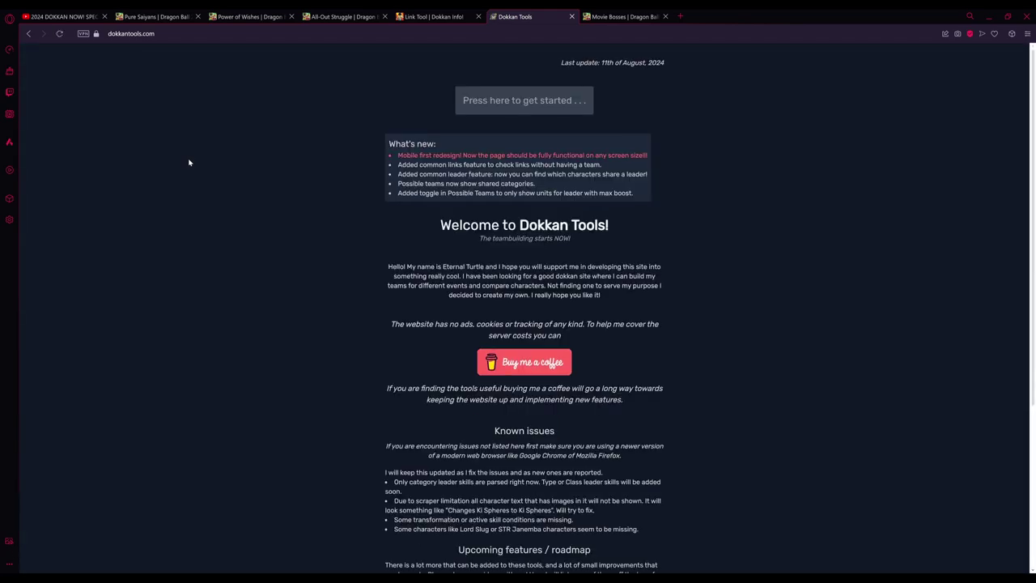
click(521, 101)
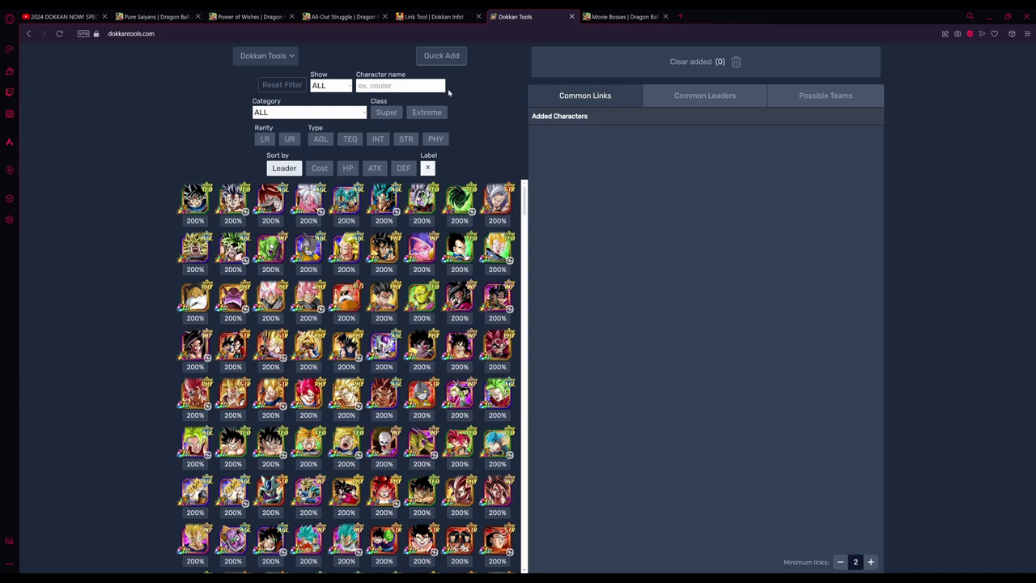
click(423, 83)
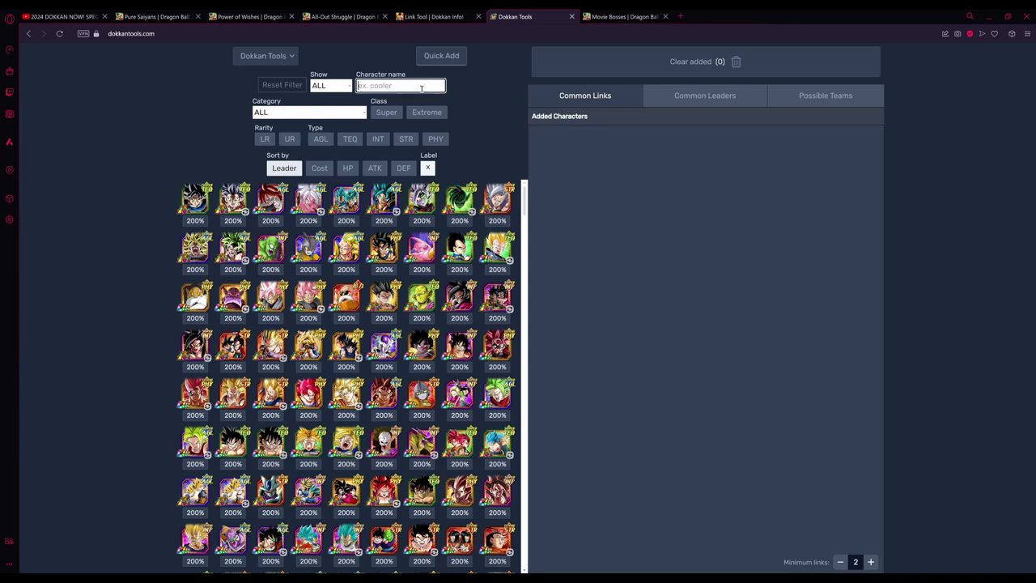
click(204, 254)
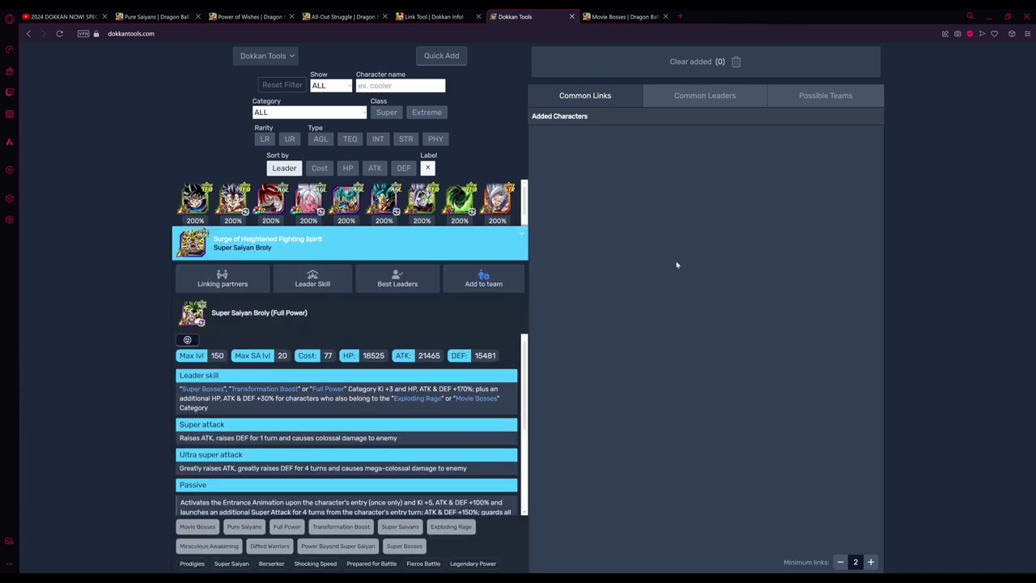
click(198, 244)
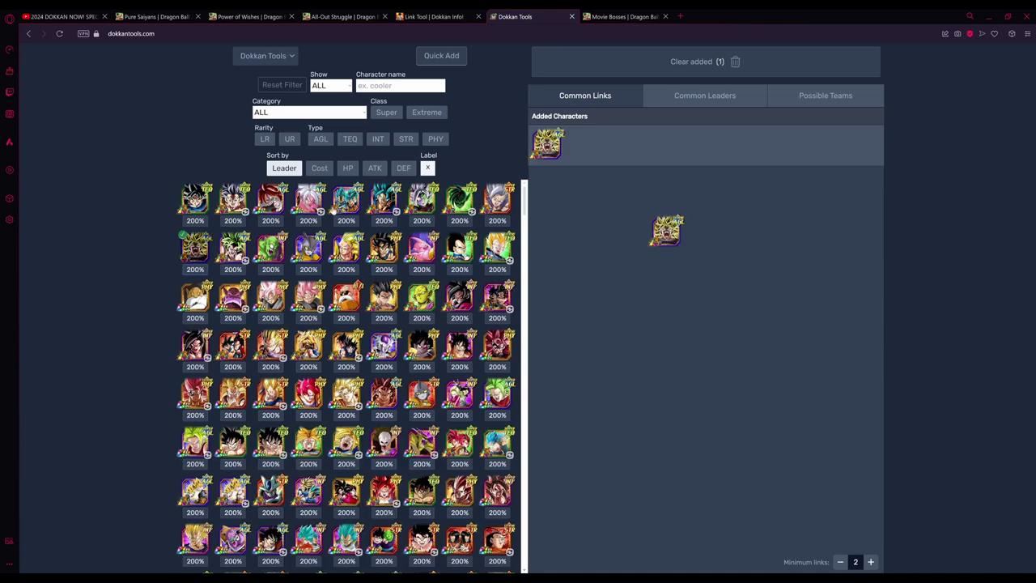
- Filter the characters by the name "broly" and add the TEQ Super Saiyan Broly "Nightmarish Impact" to the team
click(387, 87)
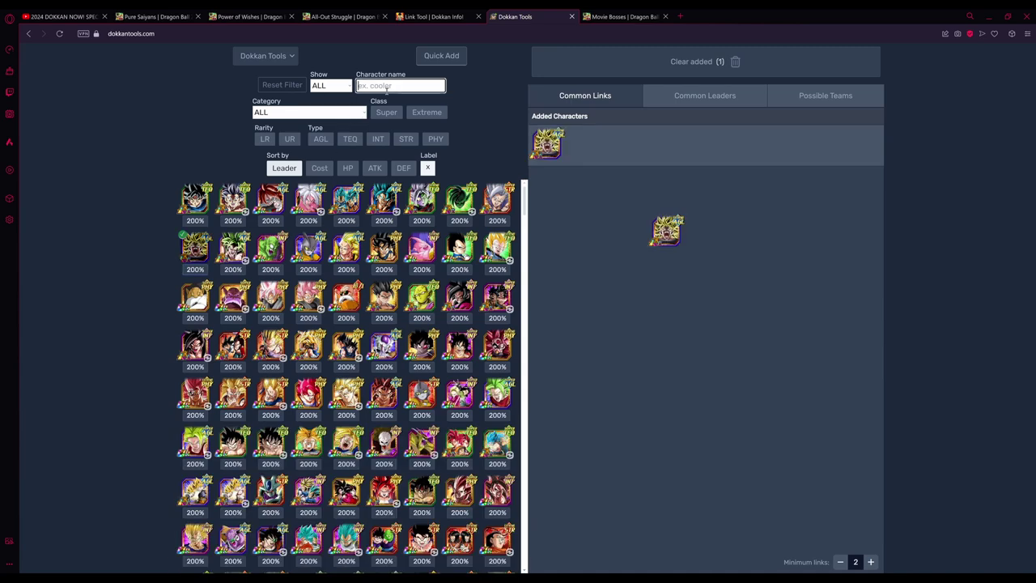
text(broly)
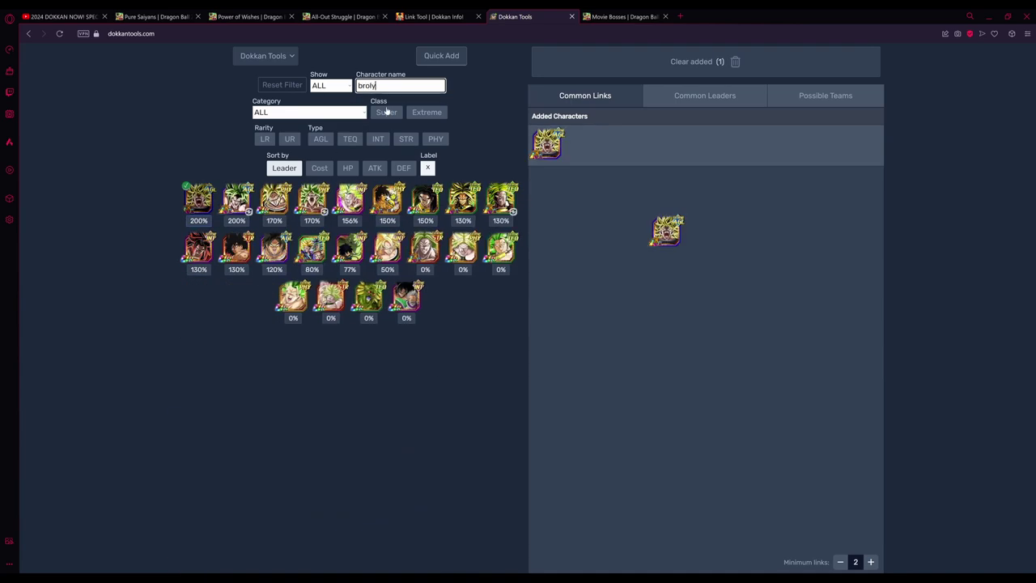
click(457, 201)
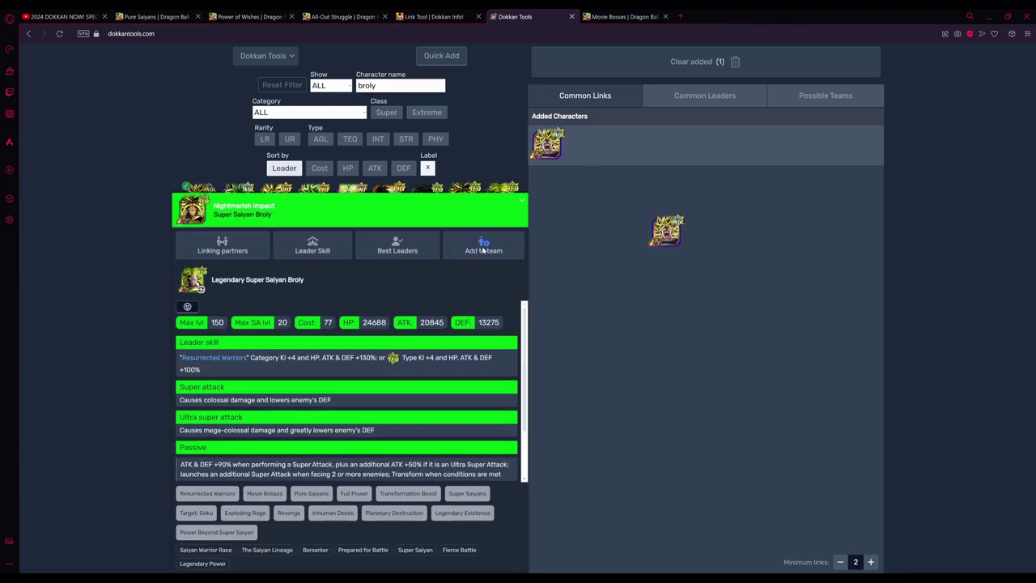
click(483, 250)
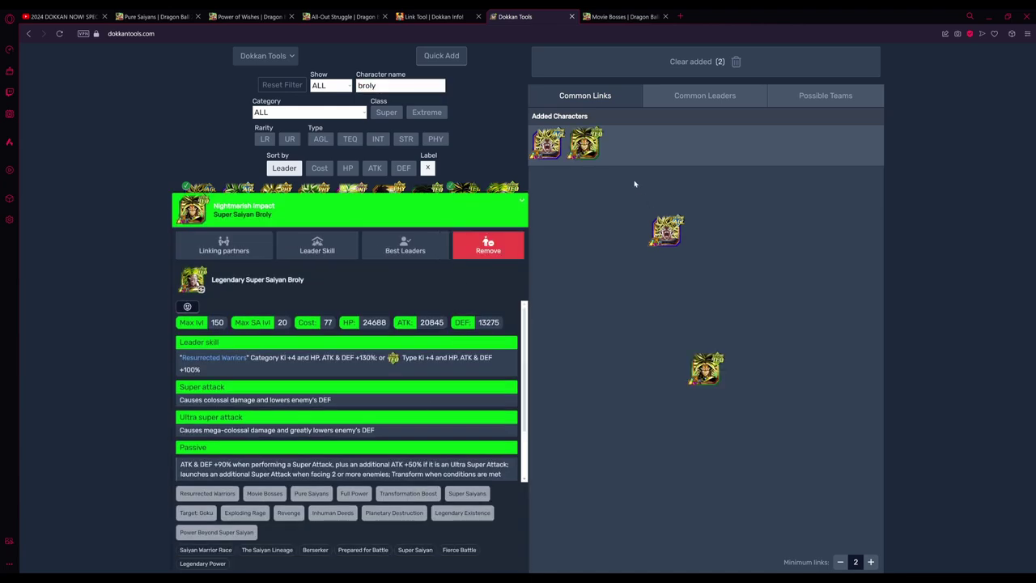
click(522, 207)
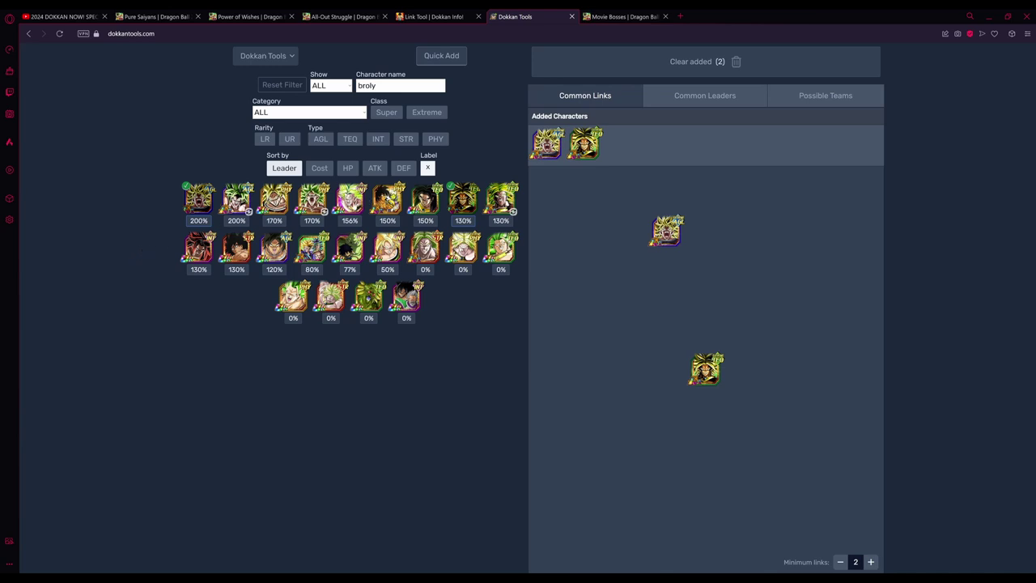
- Add the INT Legendary Super Saiyan Broly "Instinctive Destruction" to the team and show the possible teams
click(312, 198)
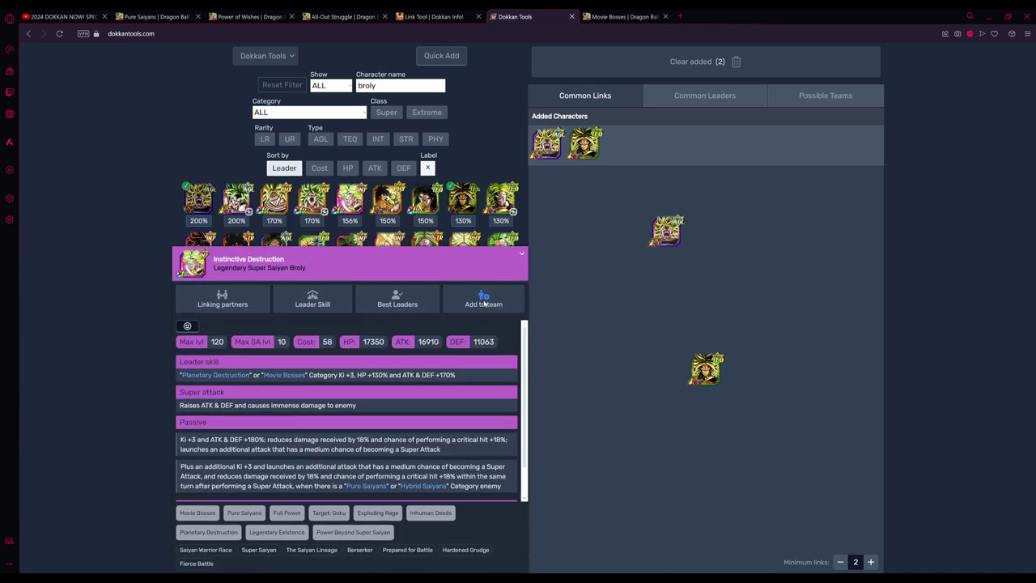
click(483, 303)
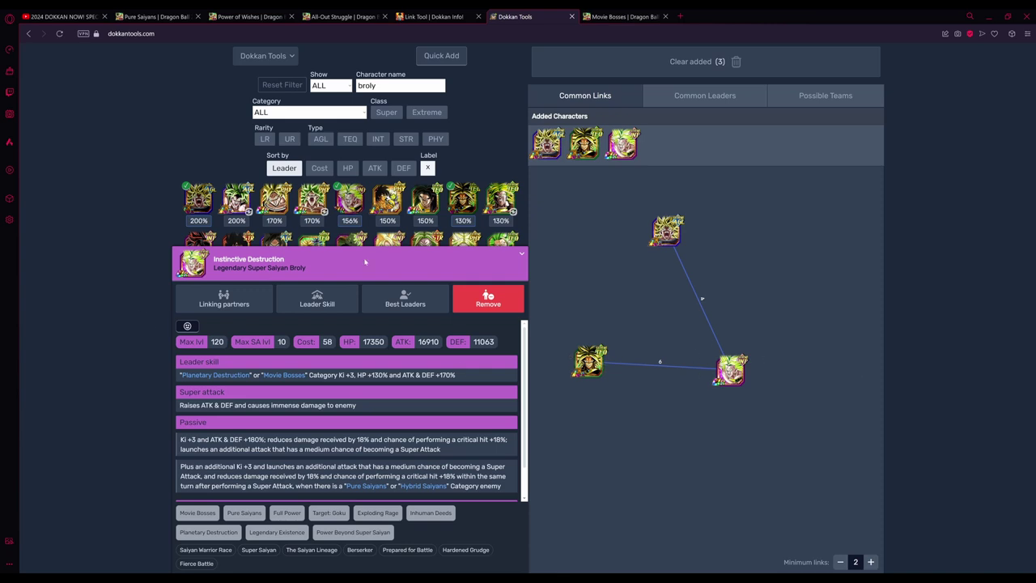
click(522, 254)
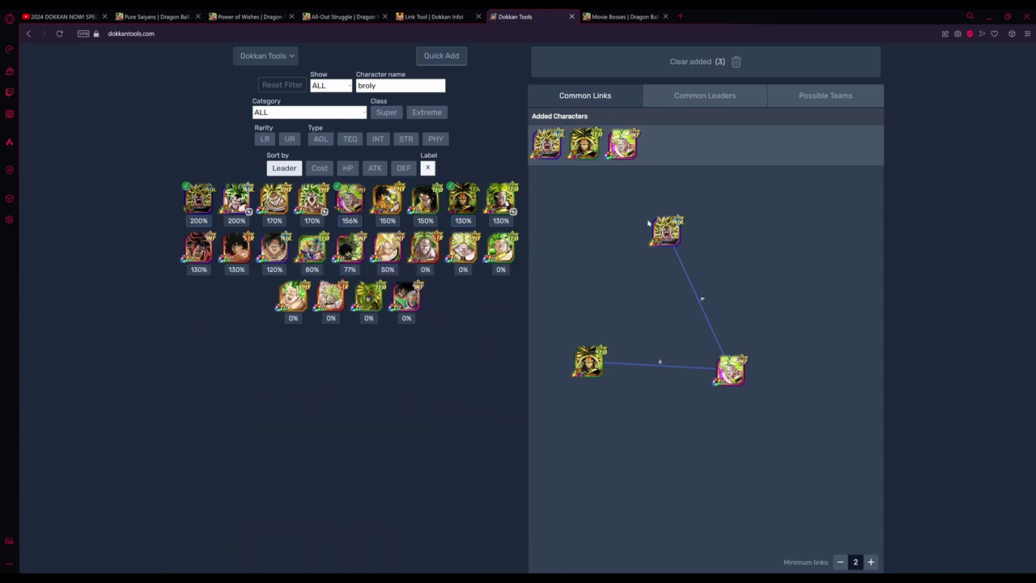
drag(729, 240, 758, 245)
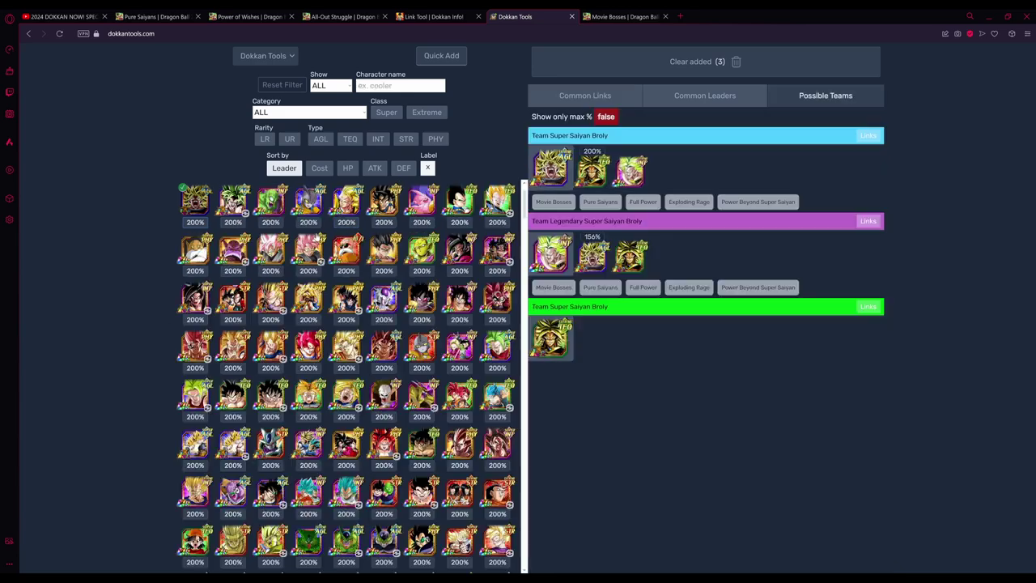
- Check the new Broly's categories in the 2024 Dokkan Now video, look through the wiki category pages and return to Dokkan Tools
click(56, 13)
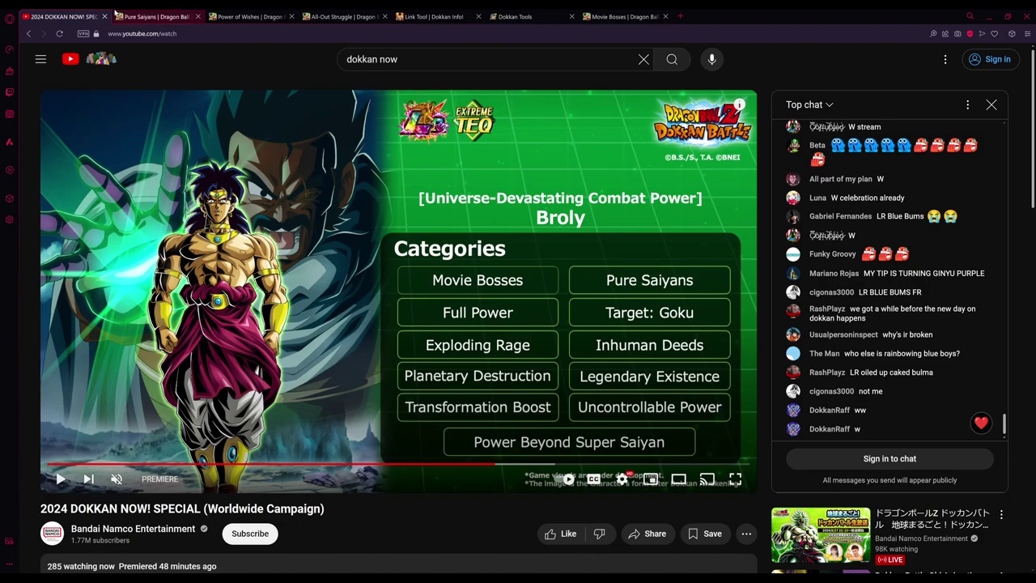
click(155, 16)
click(280, 13)
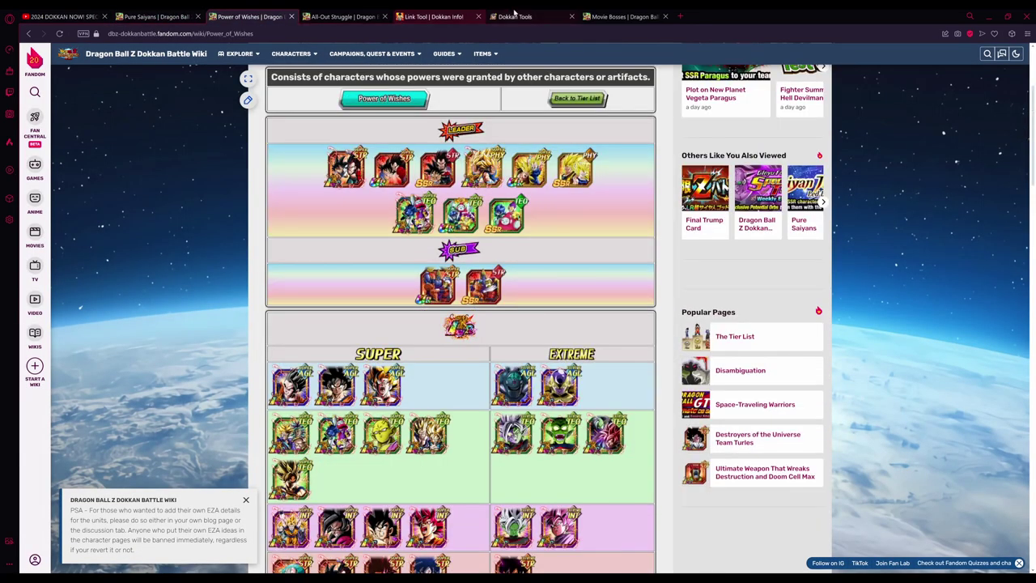
click(623, 16)
click(515, 17)
- Filter the characters by the Transformation Boost category and add Jiren (Full Power) "Power of an Isolated Iron Wall" to the team
key(Down)
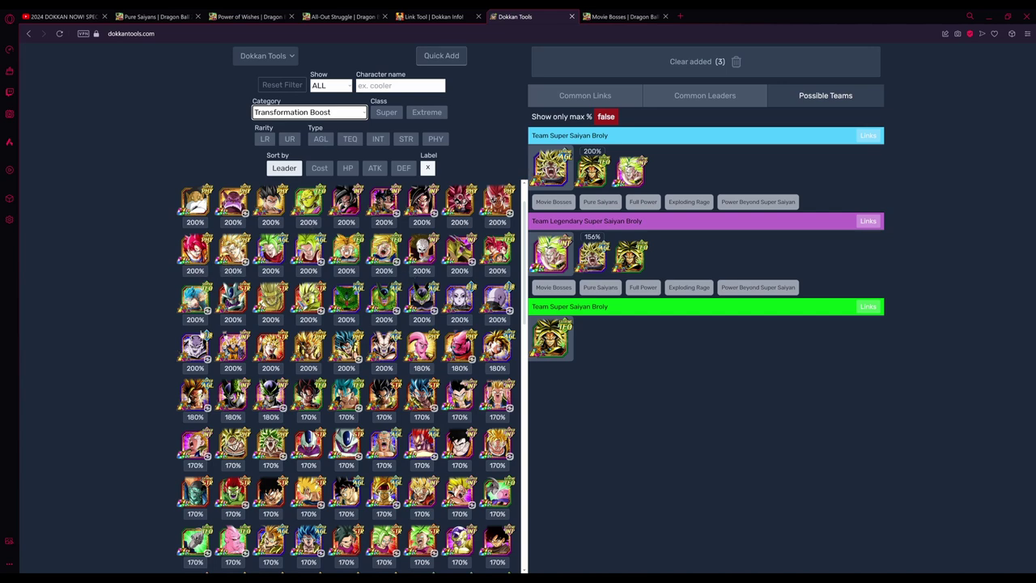
click(191, 348)
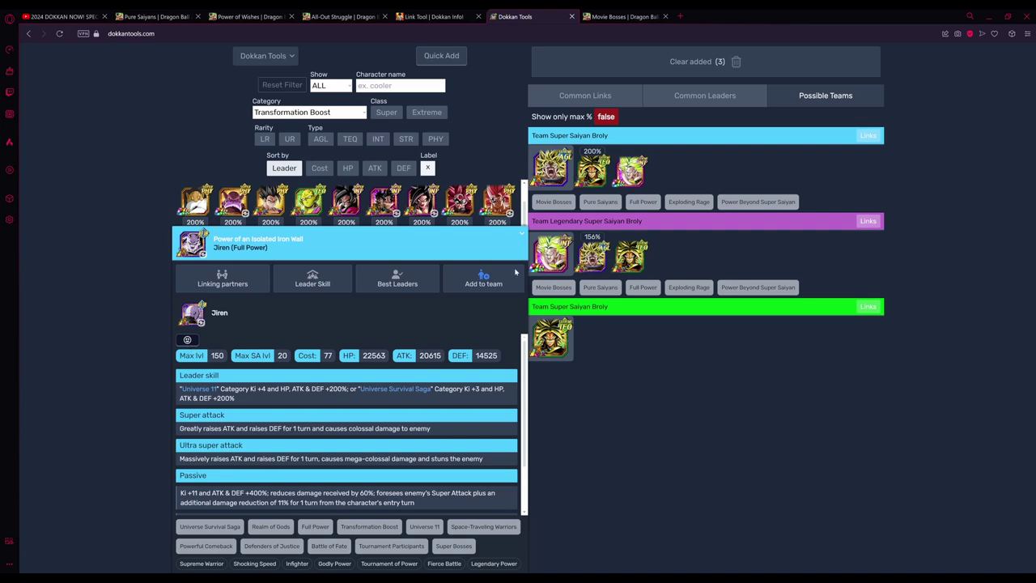
click(483, 278)
click(518, 235)
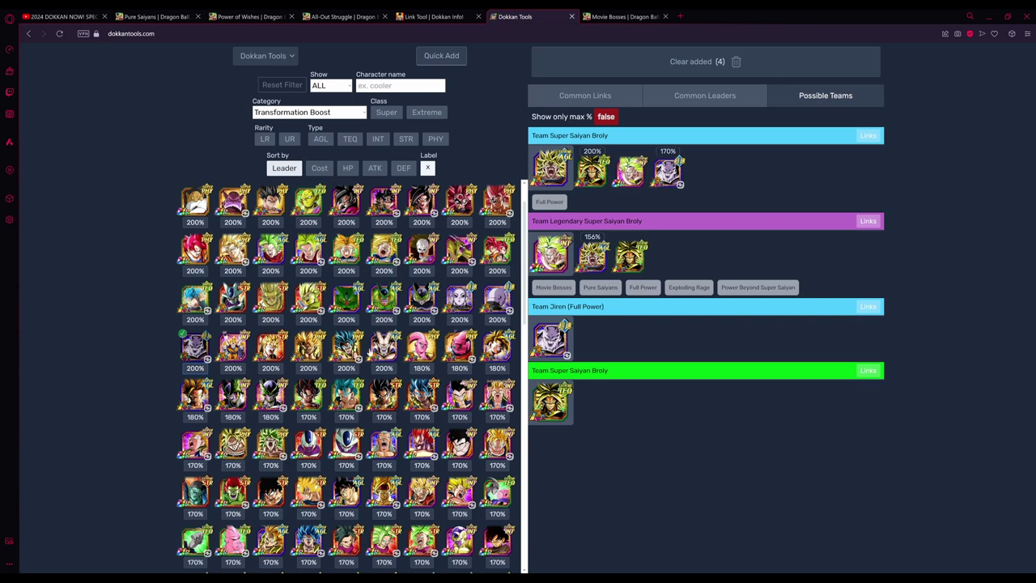
- Restrict the list to LR rarity and add Majin Buu (Gotenks) "Invincible Absorption" to the team
click(264, 138)
click(411, 362)
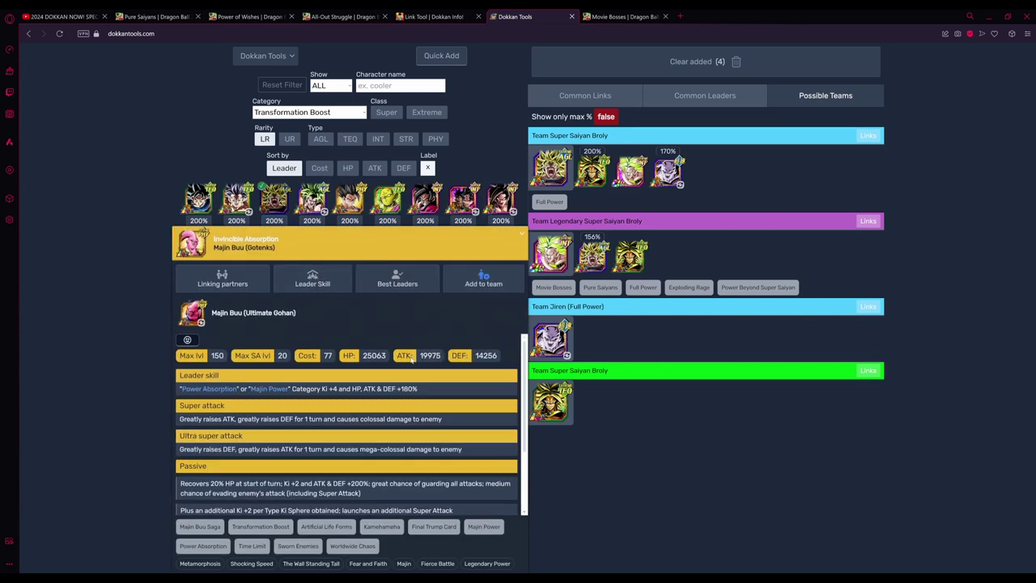
click(475, 283)
- Restrict the Transformation Boost list to UR rarity, inspect the Majin Buu (Good) card and browse the other candidates
click(289, 138)
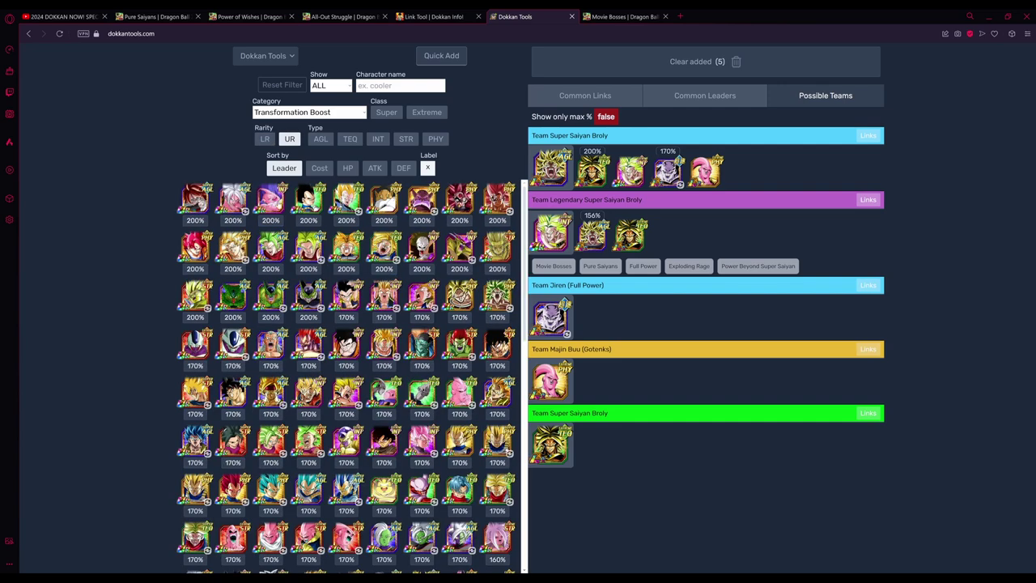
click(283, 184)
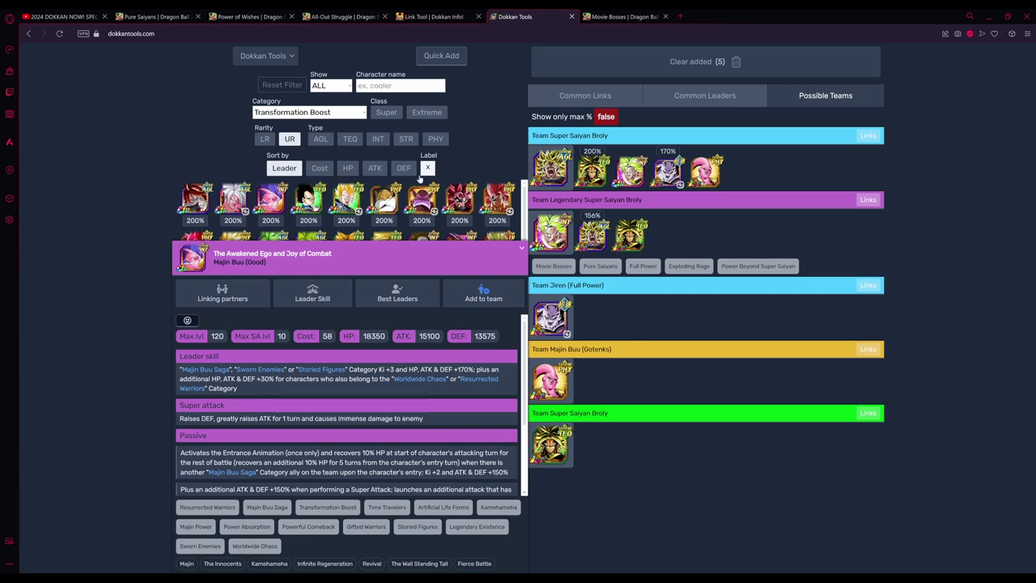
click(523, 245)
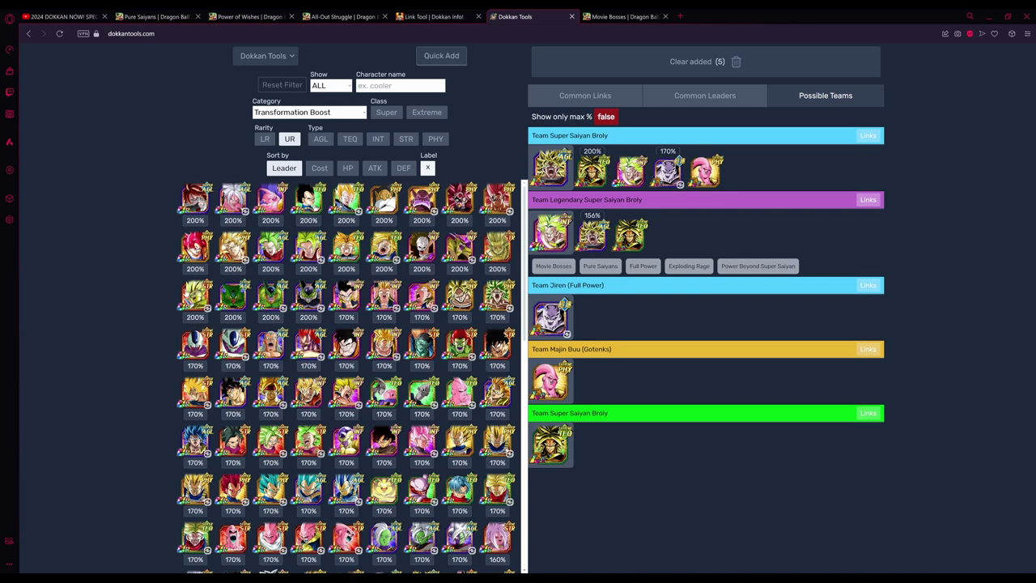
scroll(175, 283, down, 2)
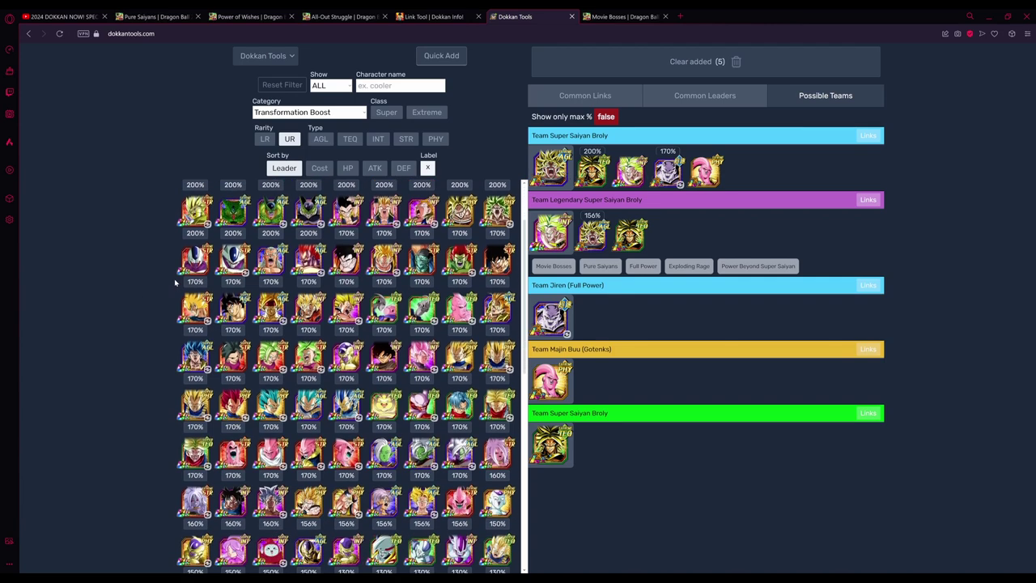
scroll(174, 280, up, 2)
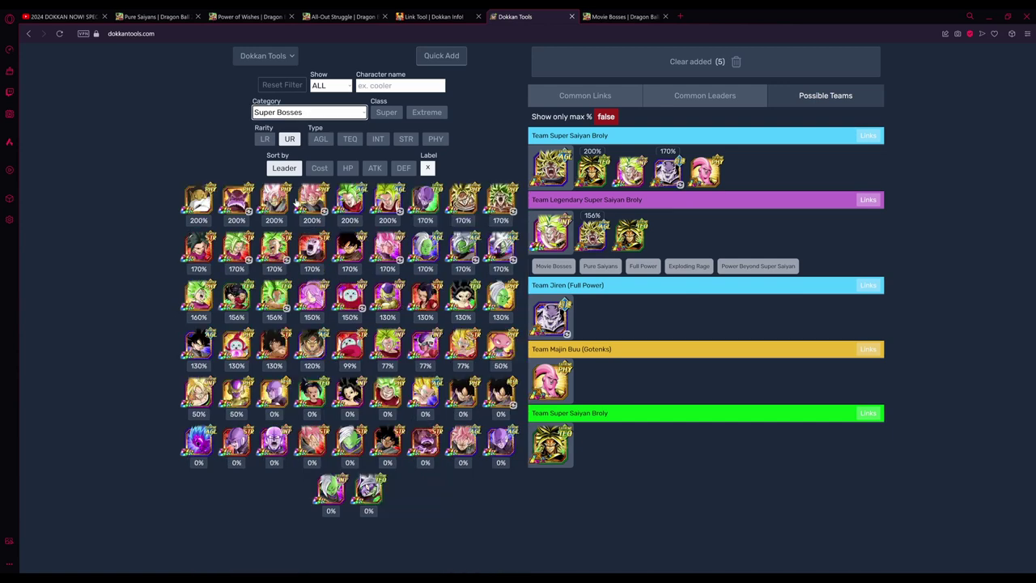
- From the Super Bosses category, add Goku Black (Super Saiyan Rosé) "Mastery of the Power of Rage" to the team
click(280, 203)
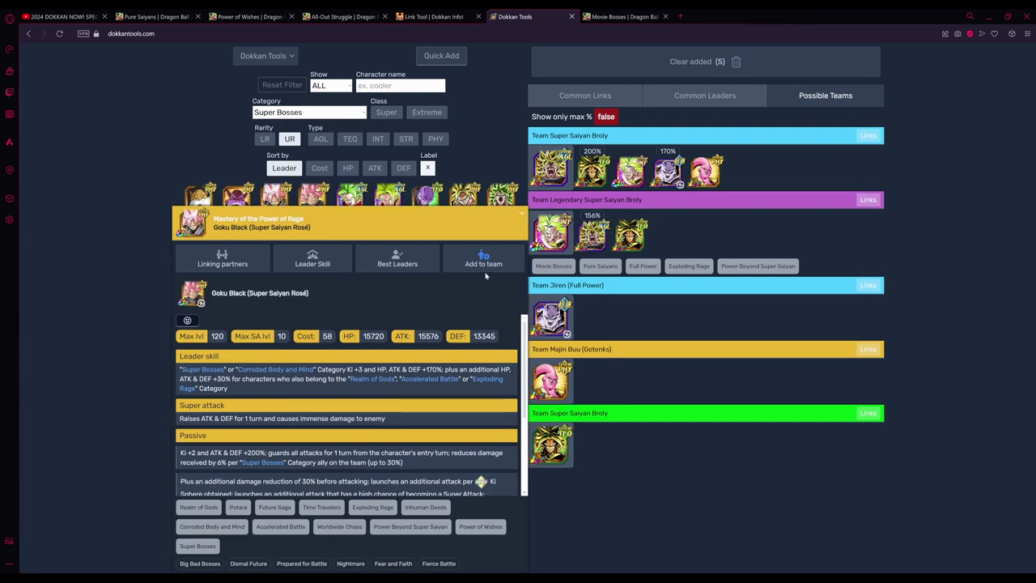
click(488, 264)
click(523, 217)
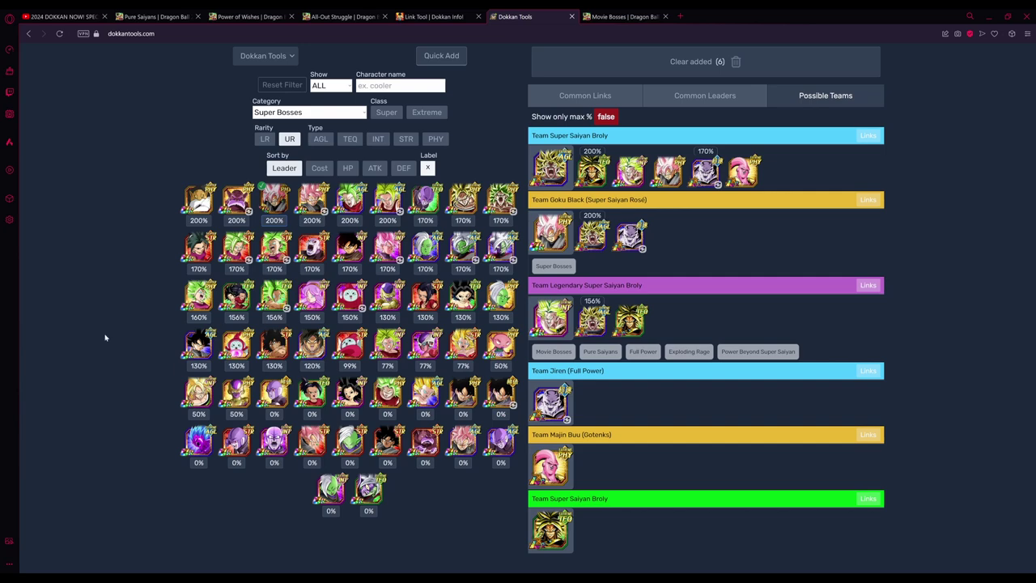
- Review the INT Golden Frieza "Despotic Punishment" card and add him to the team
click(385, 301)
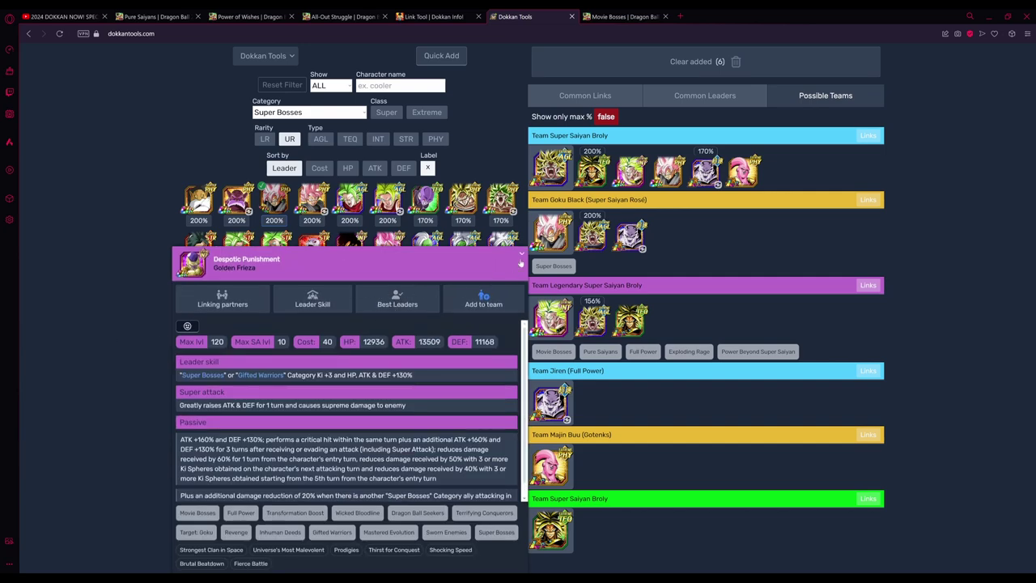
click(521, 257)
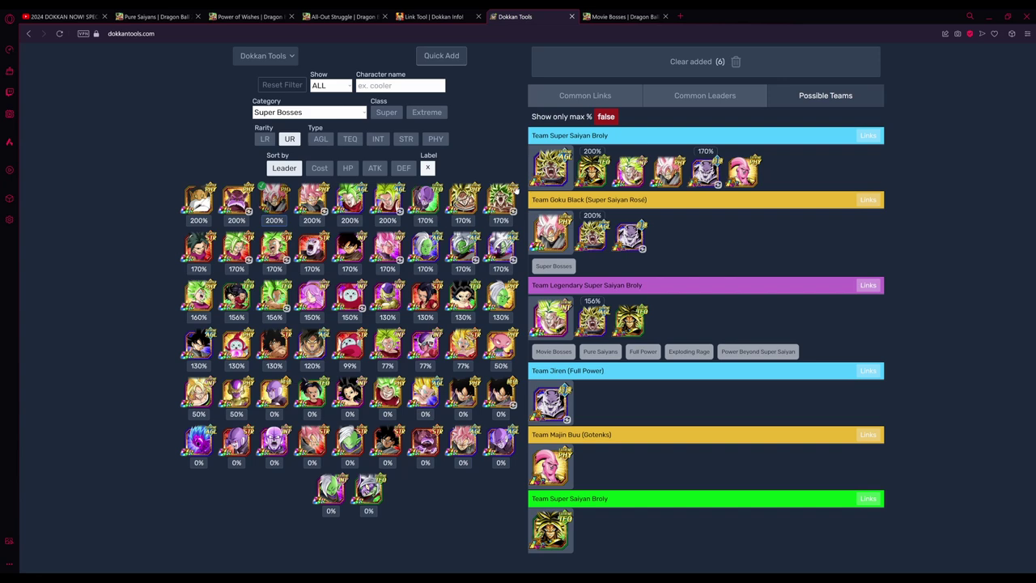
click(387, 295)
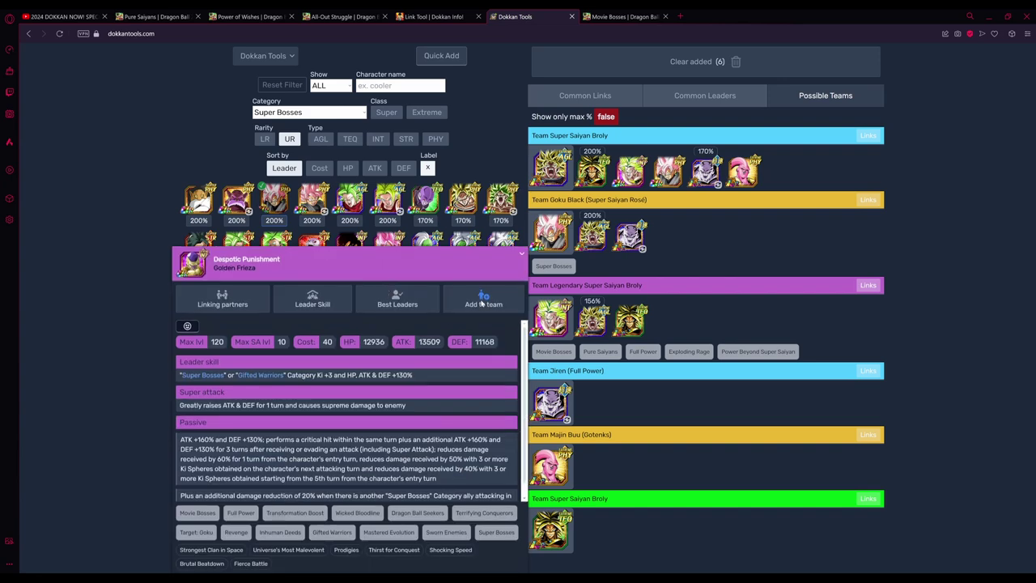
click(483, 301)
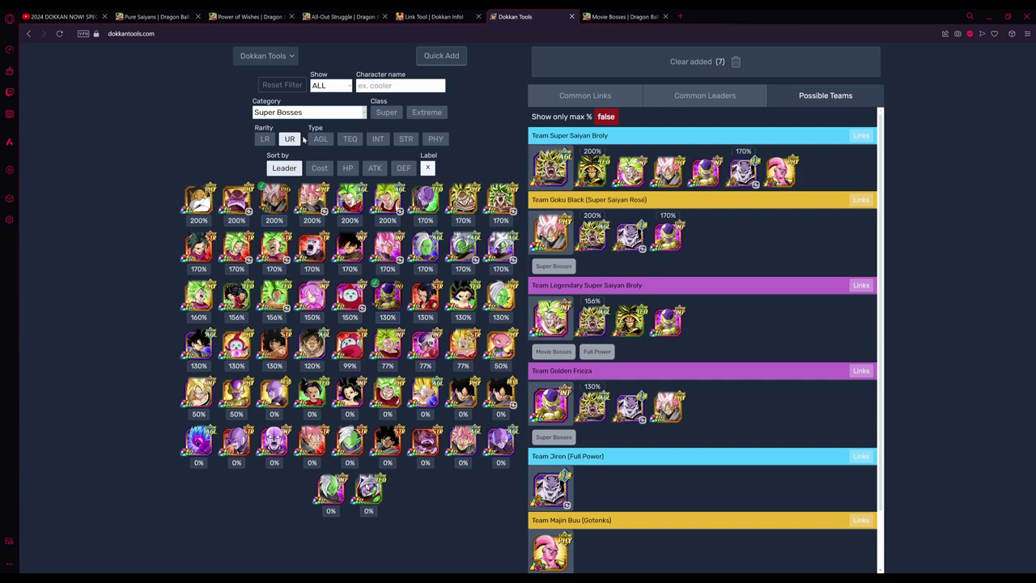
- Filter the character list to LR units in the Full Power category
key(Down)
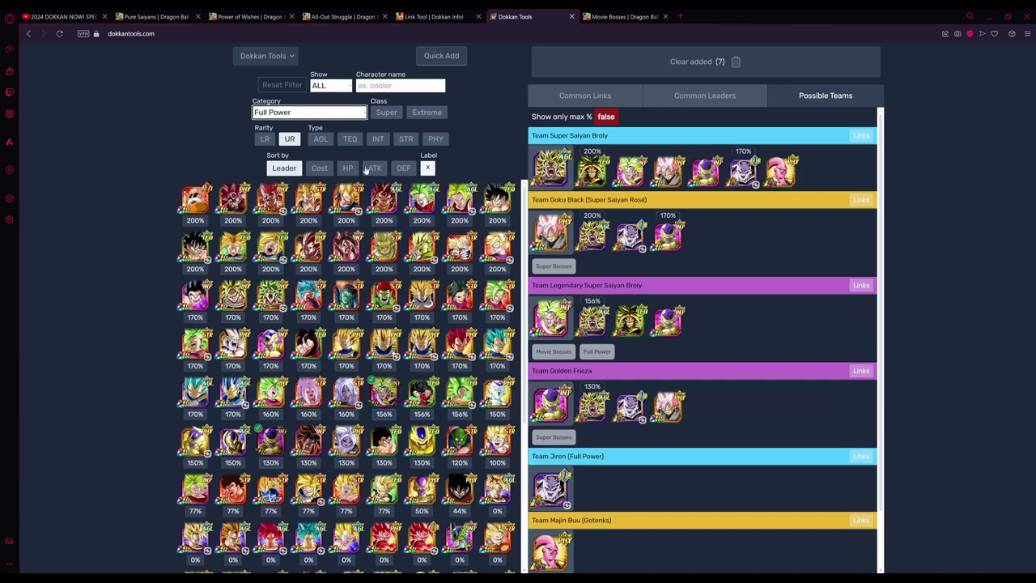
click(265, 139)
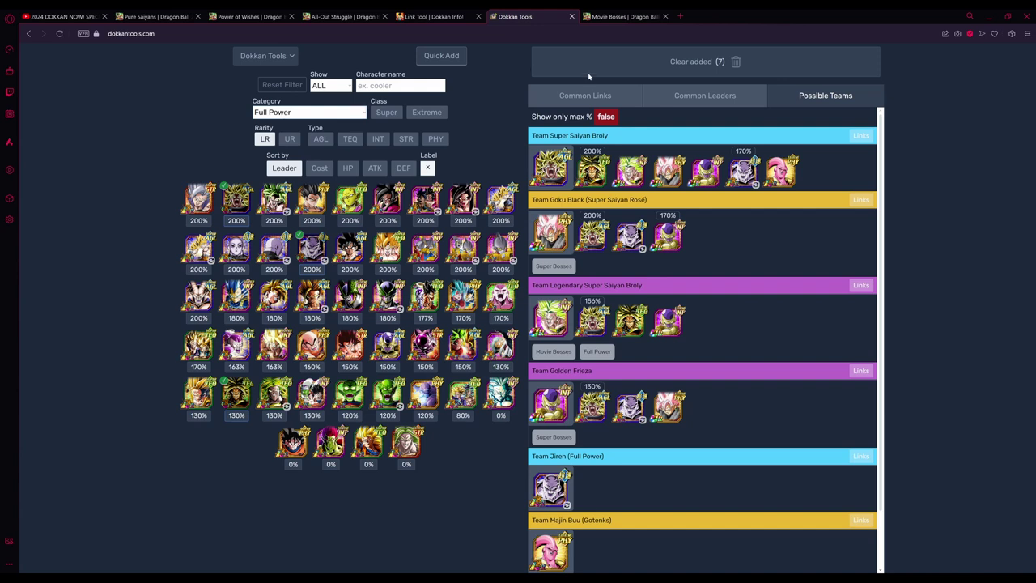
- Show the team's common links graph and move the TEQ Super Saiyan Broly next to the AGL Super Saiyan Broly
click(576, 101)
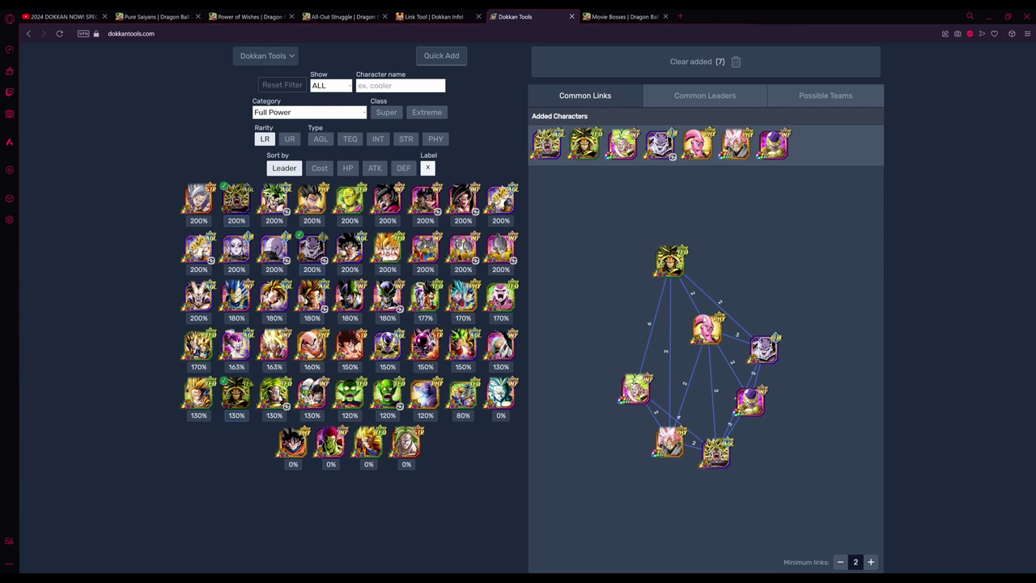
drag(671, 261, 716, 416)
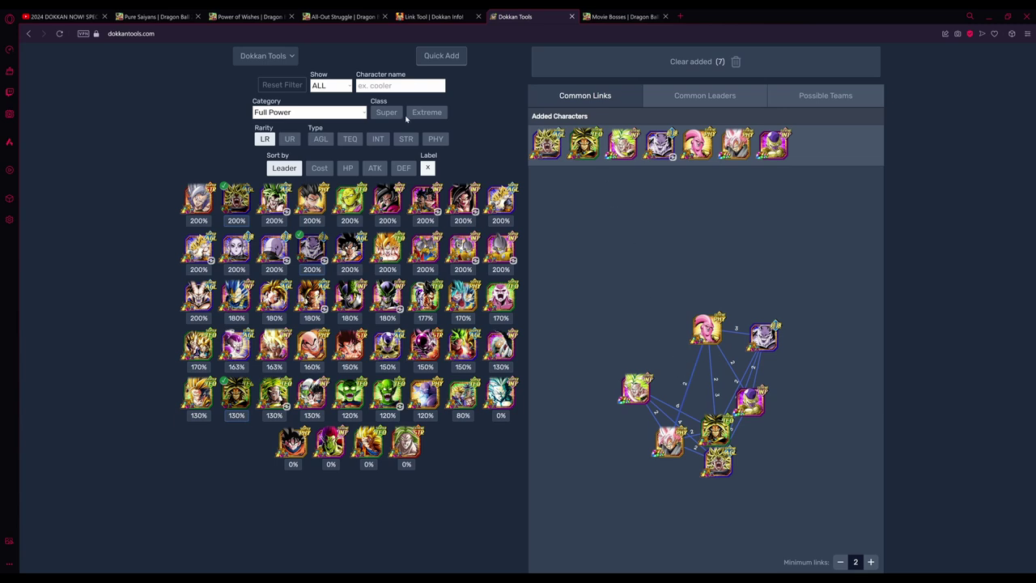
- Close the Dokkan Tools, Dokkan Info and wiki category pages, keeping only the 2024 DOKKAN NOW! SPECIAL video on YouTube open
click(571, 16)
click(571, 16)
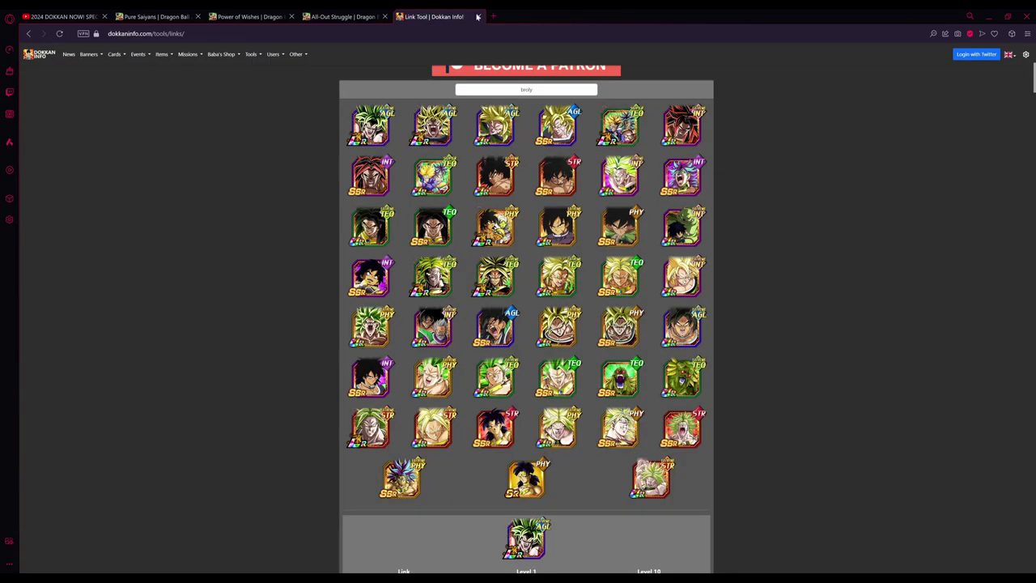
click(480, 16)
click(385, 16)
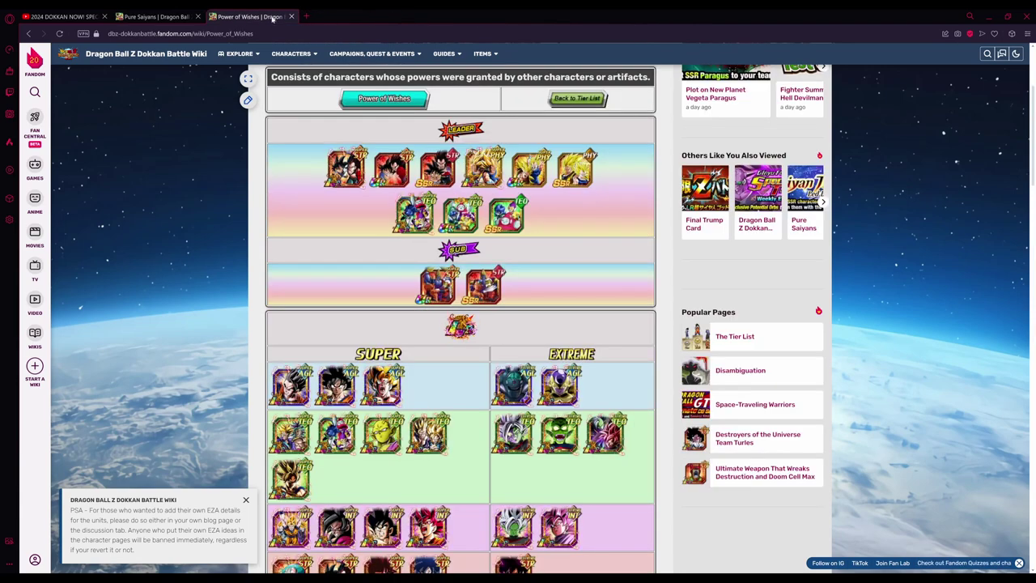
click(169, 17)
click(196, 16)
click(197, 16)
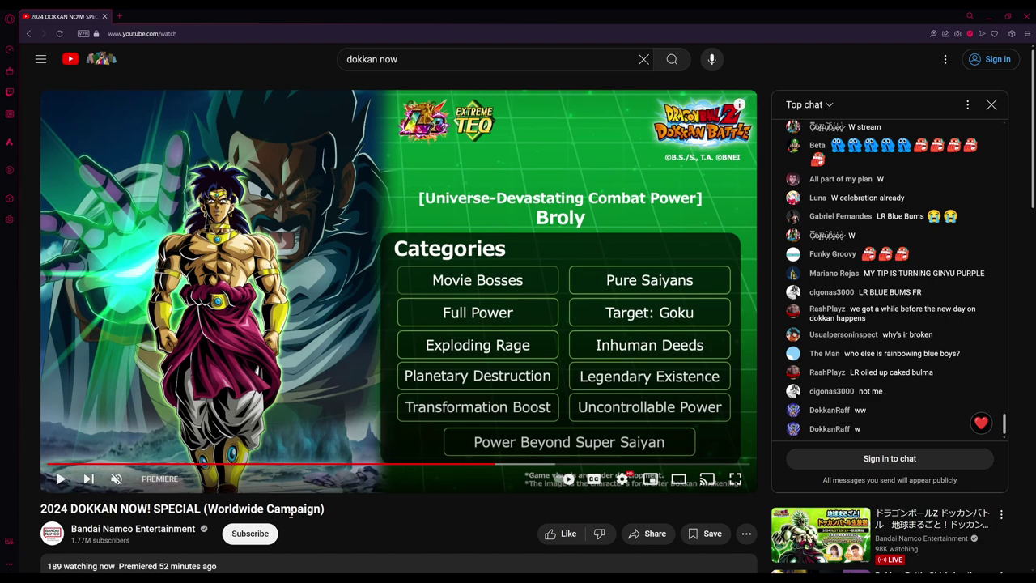
- Skim the paused video for the new Broly's passive skills before and after transforming, and for his Active Skill "Transformation" and its conditions
click(514, 465)
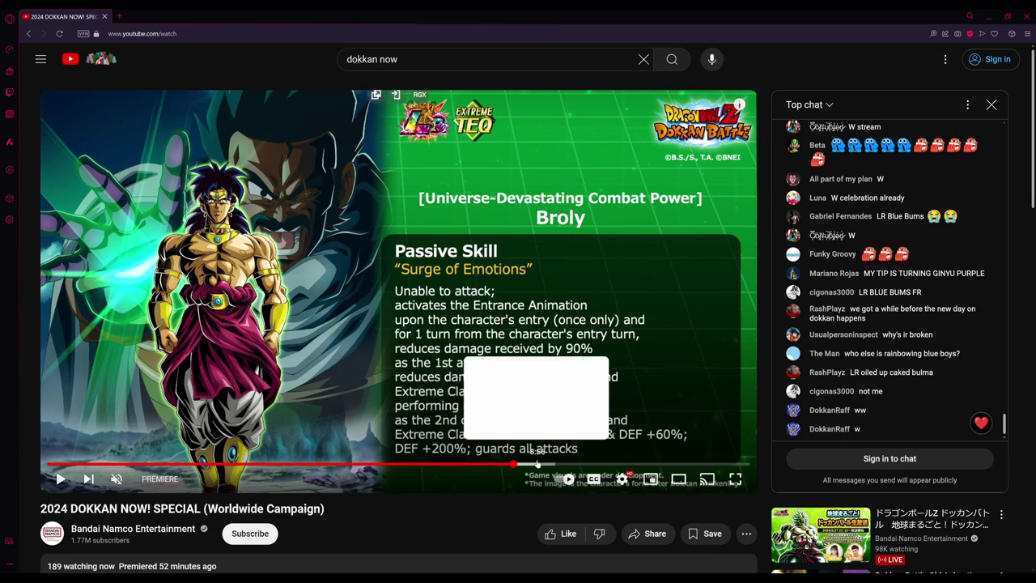
click(569, 464)
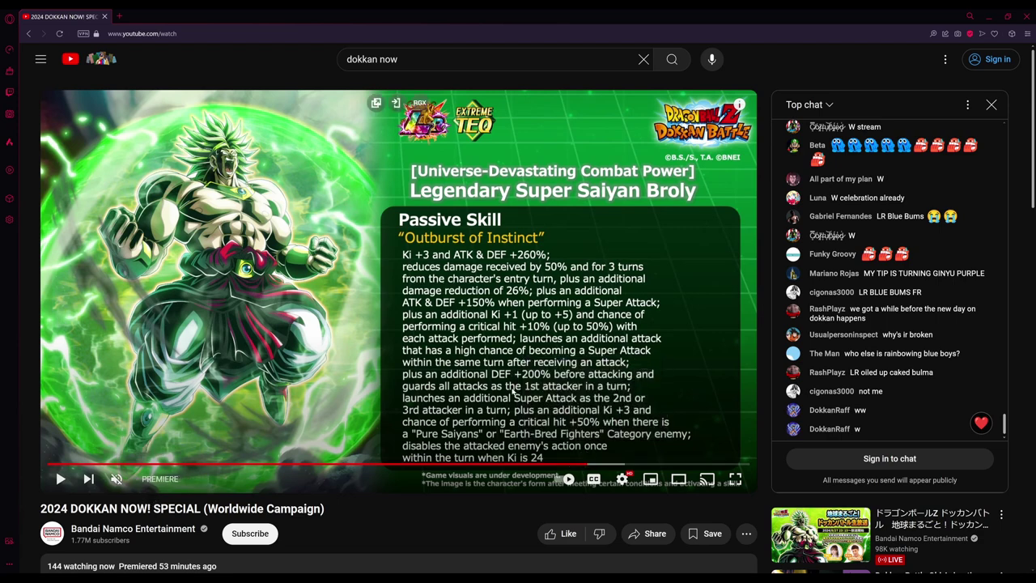
click(550, 465)
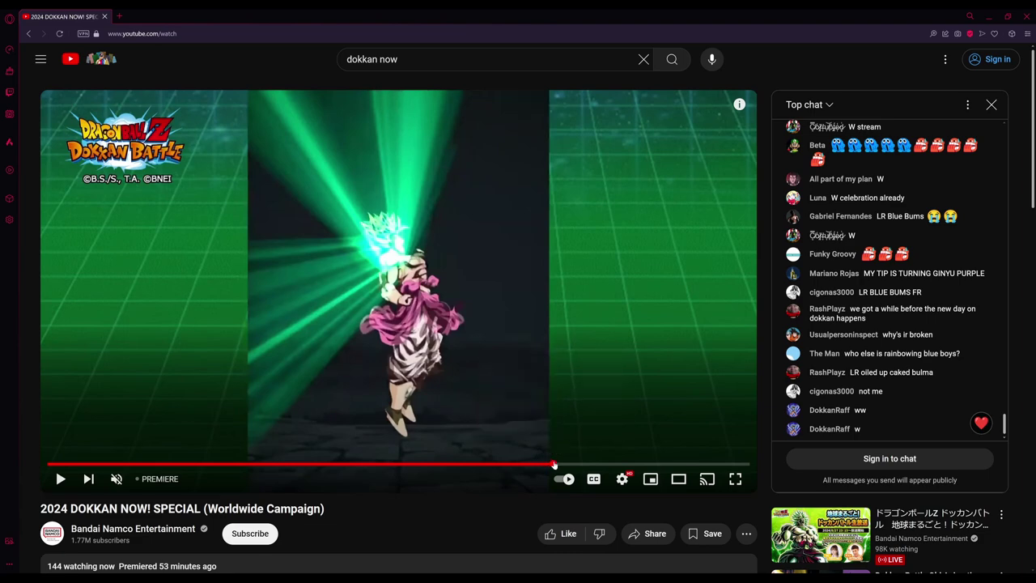
click(531, 464)
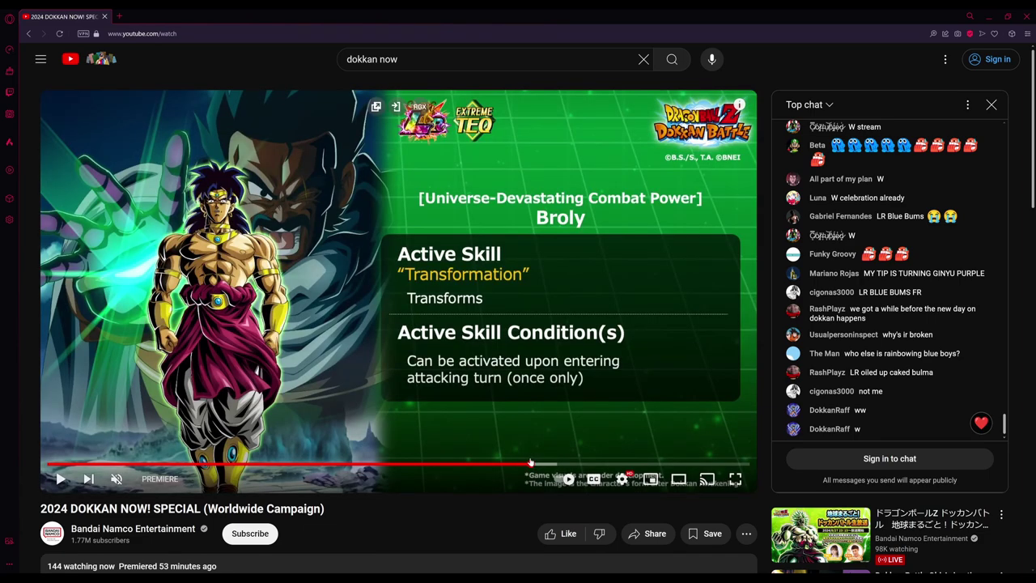